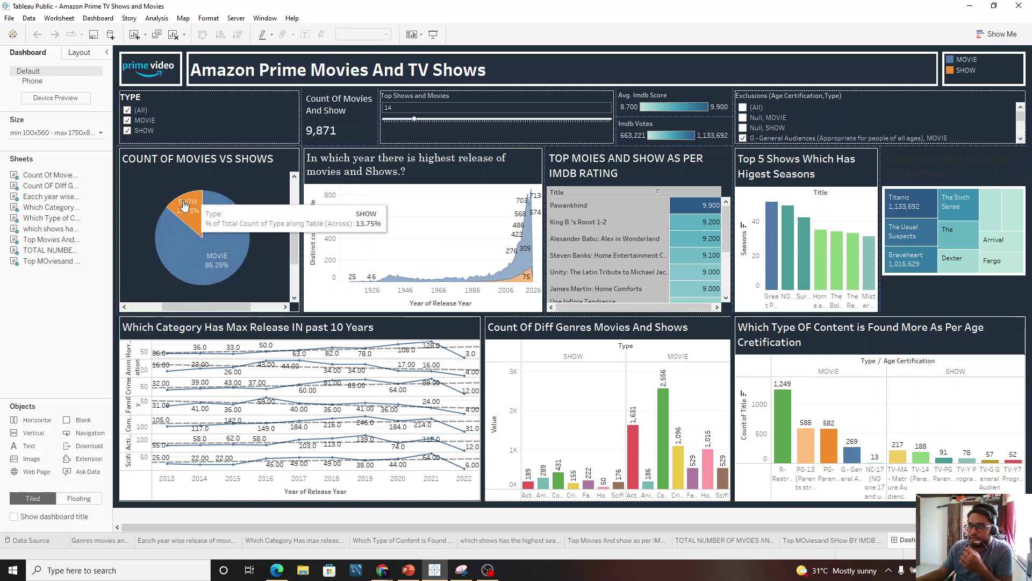
# Step: Look over the dashboard charts, the Type filter and the Top Shows and Movies parameter
pyautogui.moveTo(92, 241)
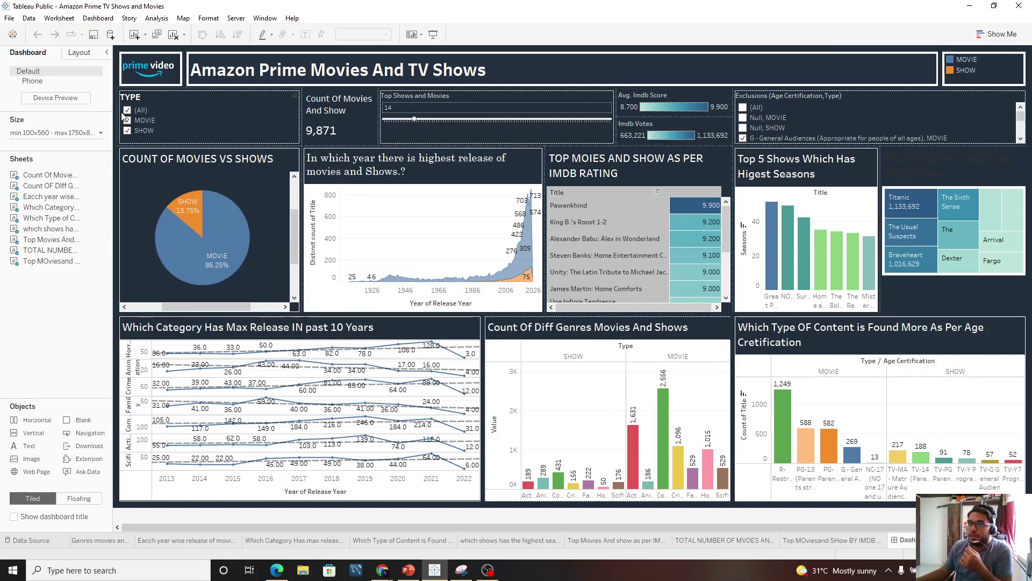
pyautogui.moveTo(342, 137)
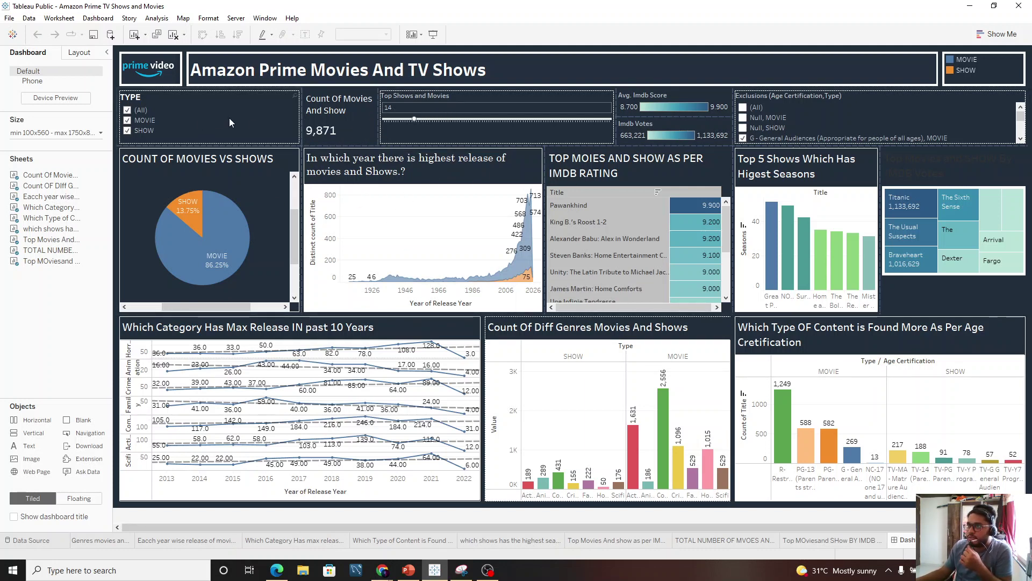
pyautogui.click(183, 100)
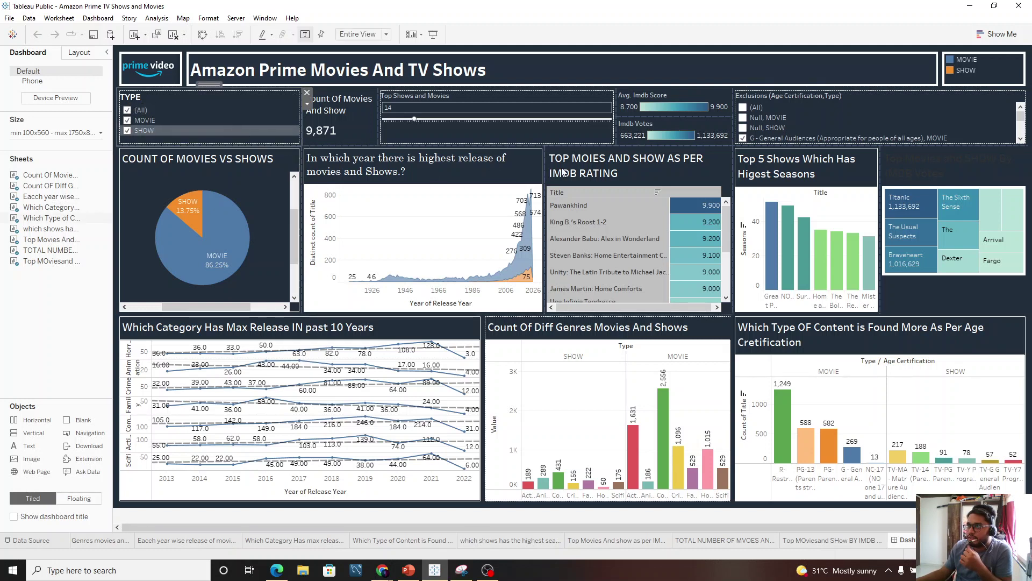
pyautogui.click(514, 137)
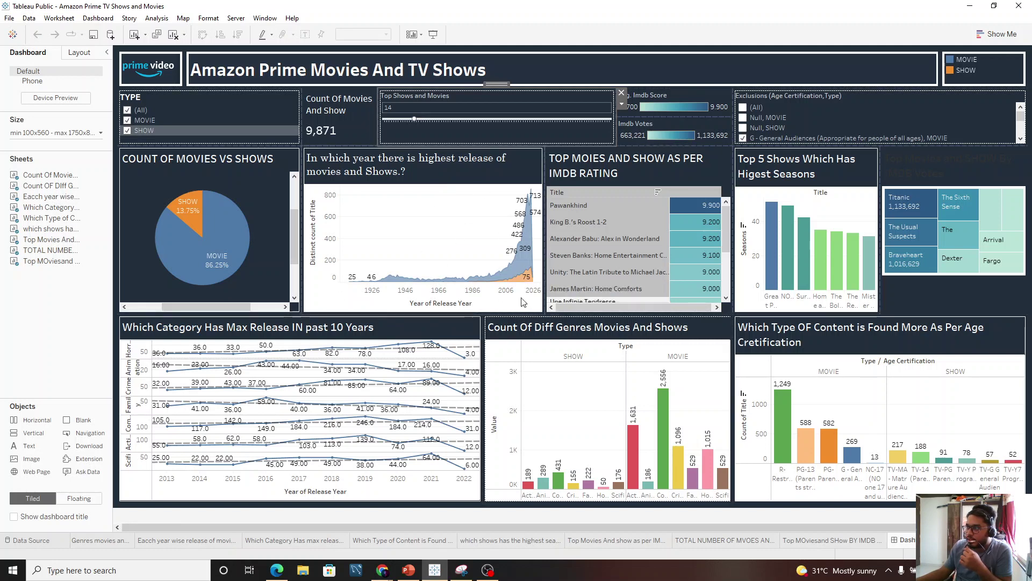
pyautogui.moveTo(773, 219)
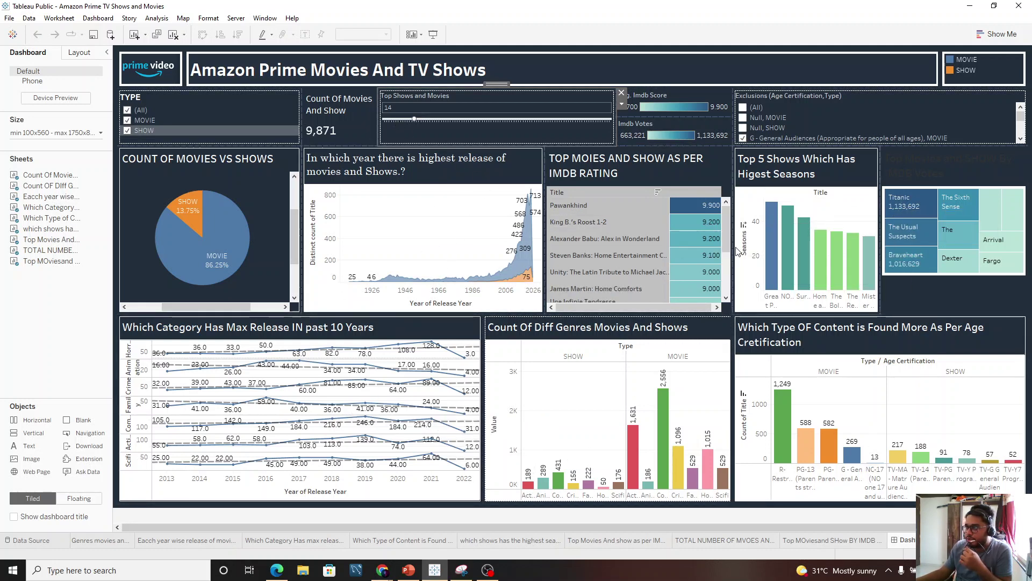
# Step: Exclude MOVIE from the dashboard's Type filter and apply the filter to the other worksheets
pyautogui.click(127, 121)
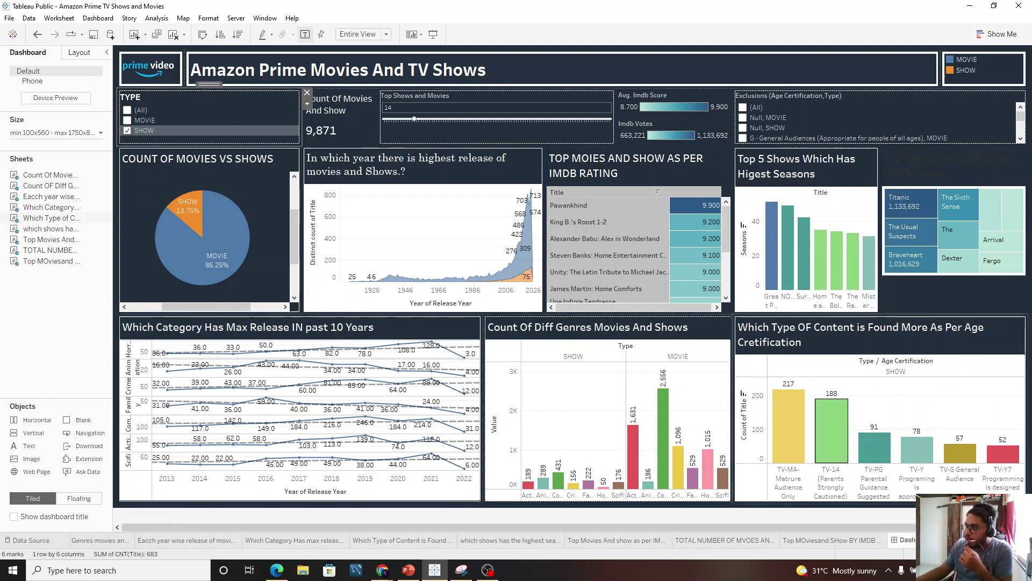
pyautogui.click(307, 104)
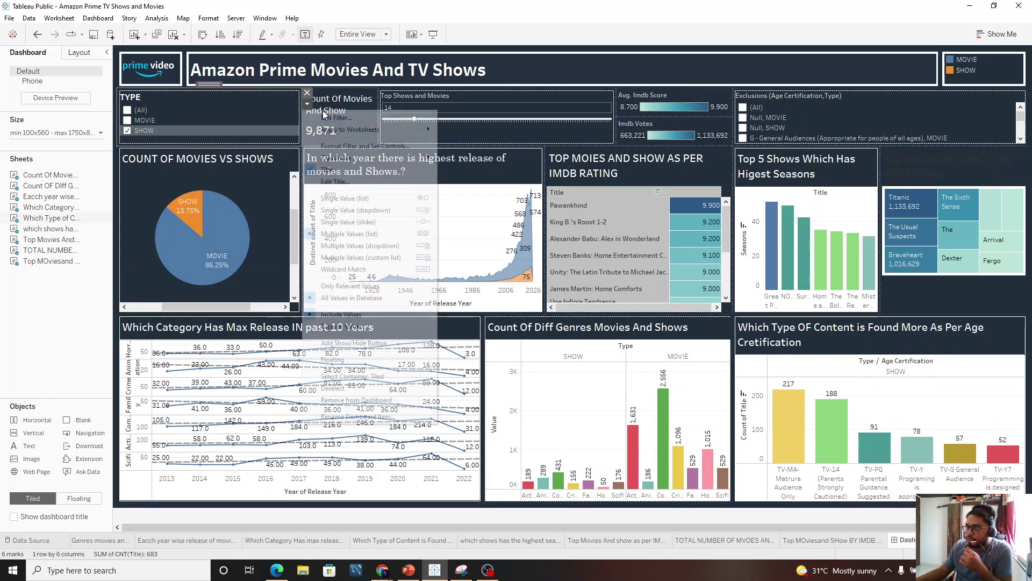
pyautogui.click(489, 132)
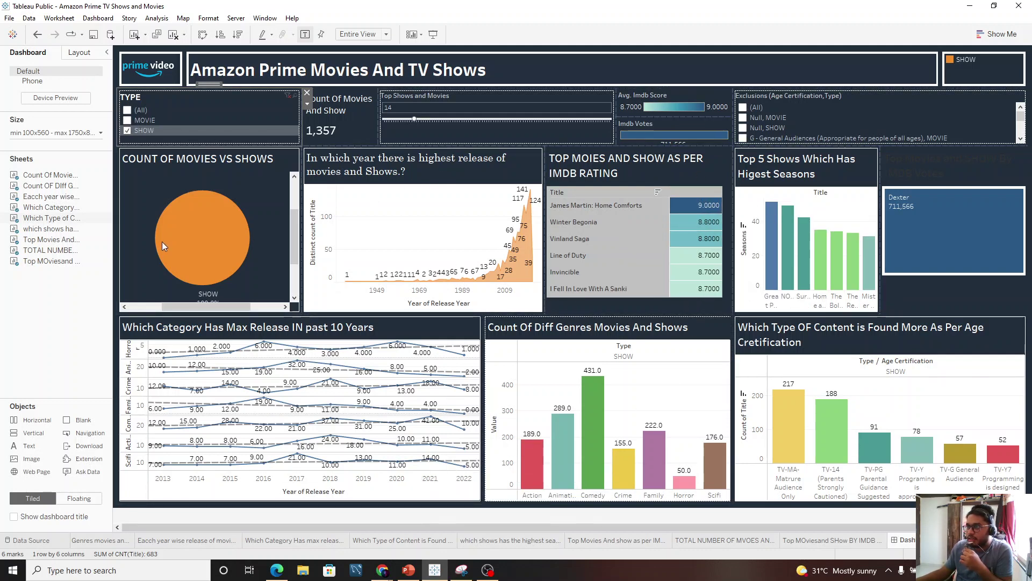
# Step: Include MOVIE in the Type filter again and set the Top Shows and Movies parameter to 9
pyautogui.click(127, 120)
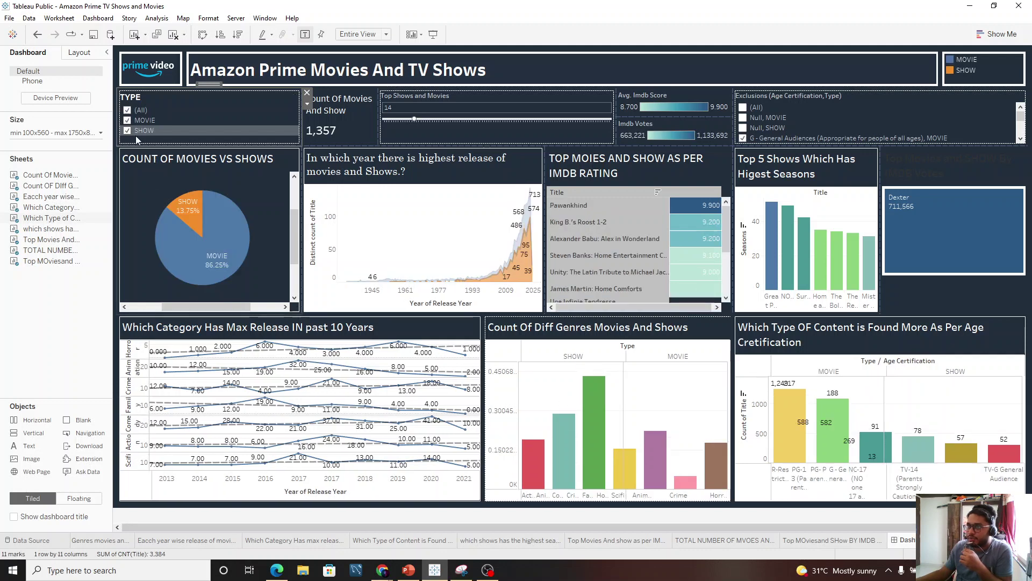
pyautogui.click(399, 119)
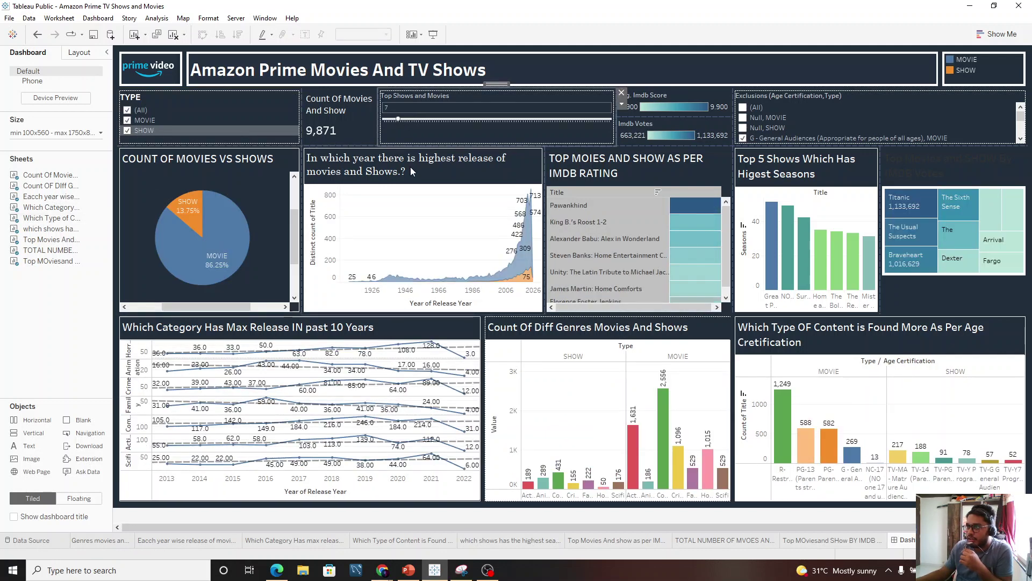
pyautogui.click(394, 118)
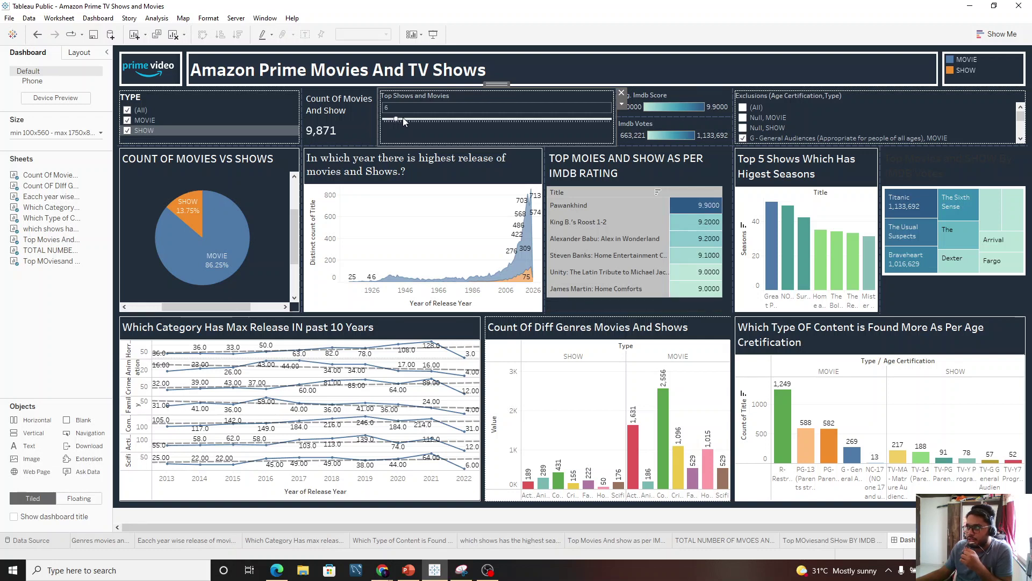
pyautogui.click(403, 118)
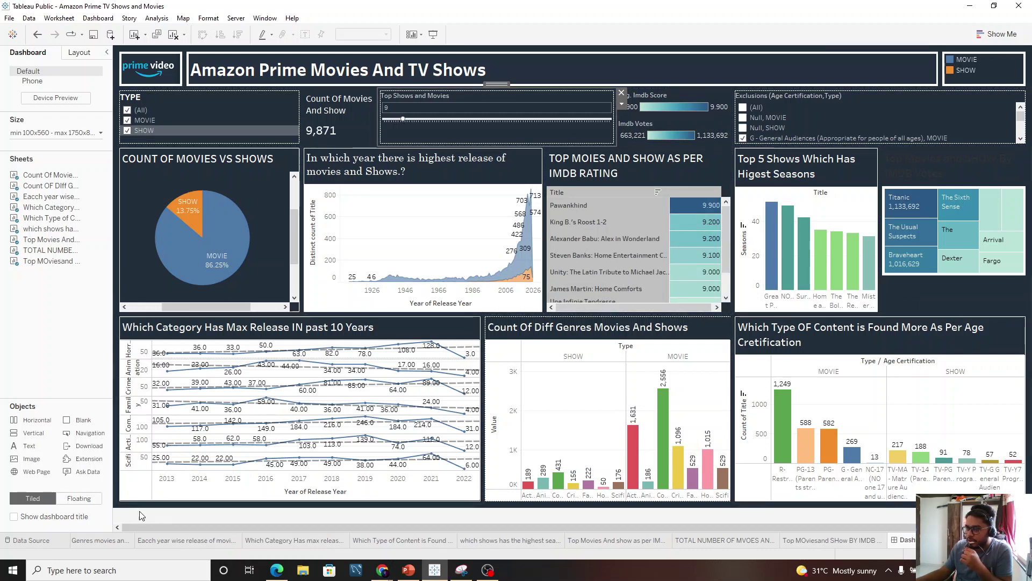
# Step: Open the data source and examine the credits.csv fields, the related titles.csv table and the available files
pyautogui.click(101, 540)
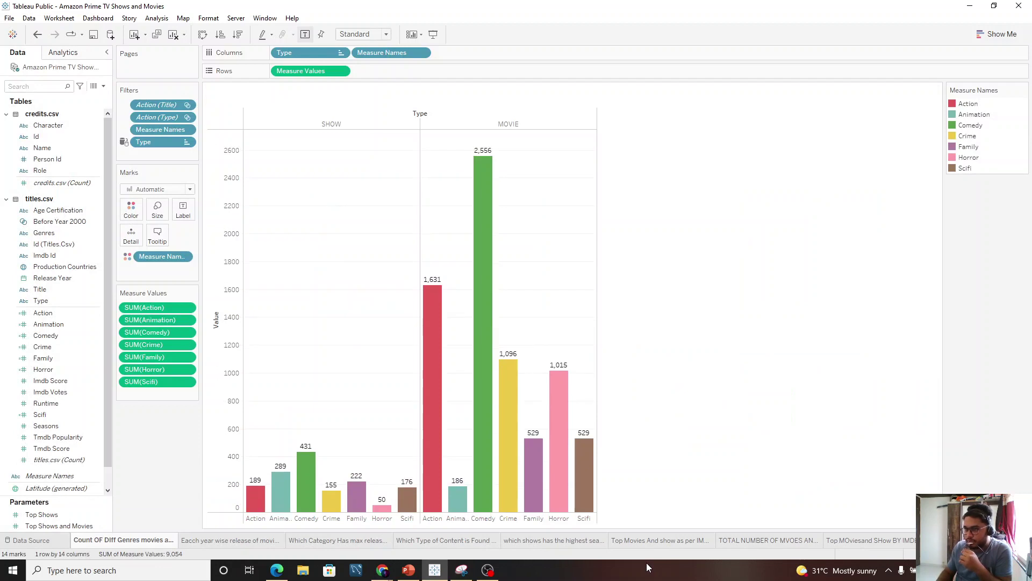
pyautogui.hotkey('ctrl', 'shift', 'Tab')
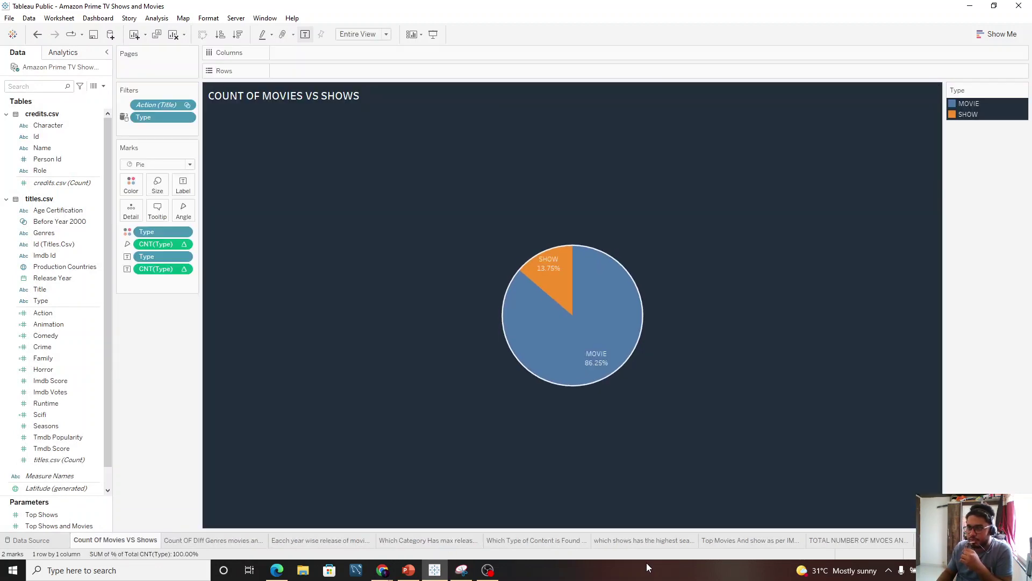
pyautogui.click(35, 542)
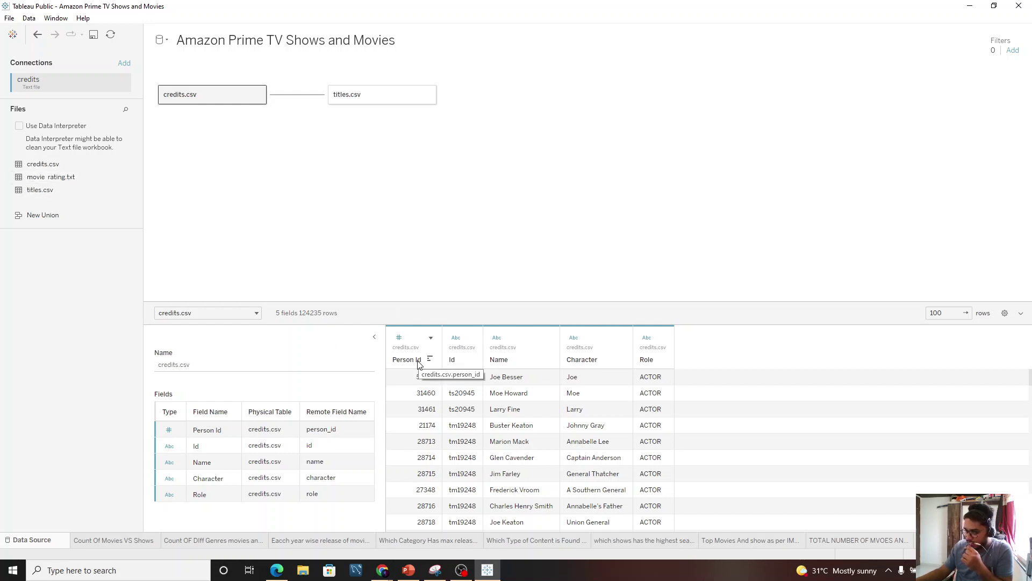
pyautogui.click(74, 178)
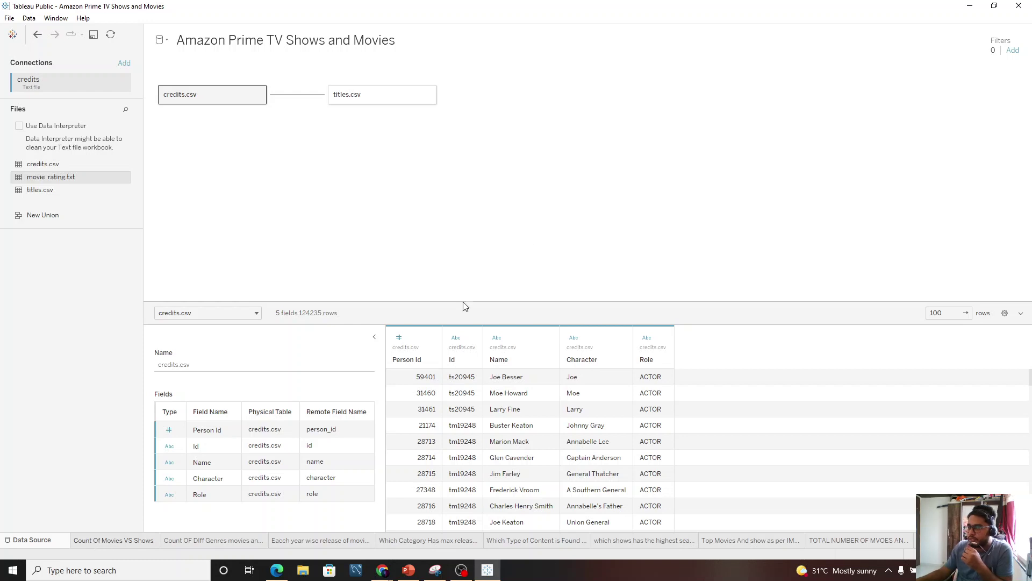
# Step: Review each worksheet in order, from Count Of Movies VS Shows through to the dashboard
pyautogui.hotkey('ctrl', 'Tab')
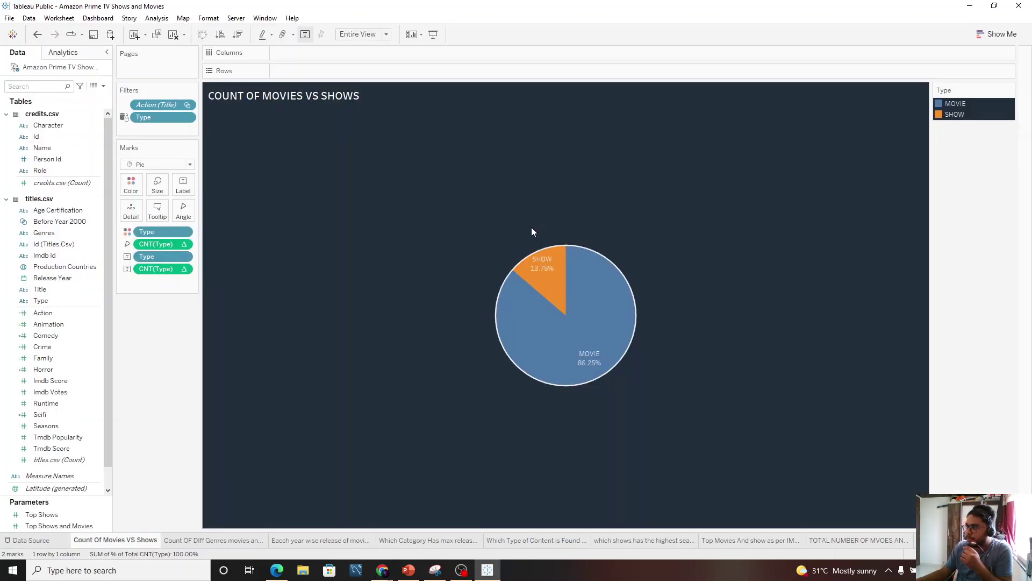
pyautogui.hotkey('ctrl', 'Tab')
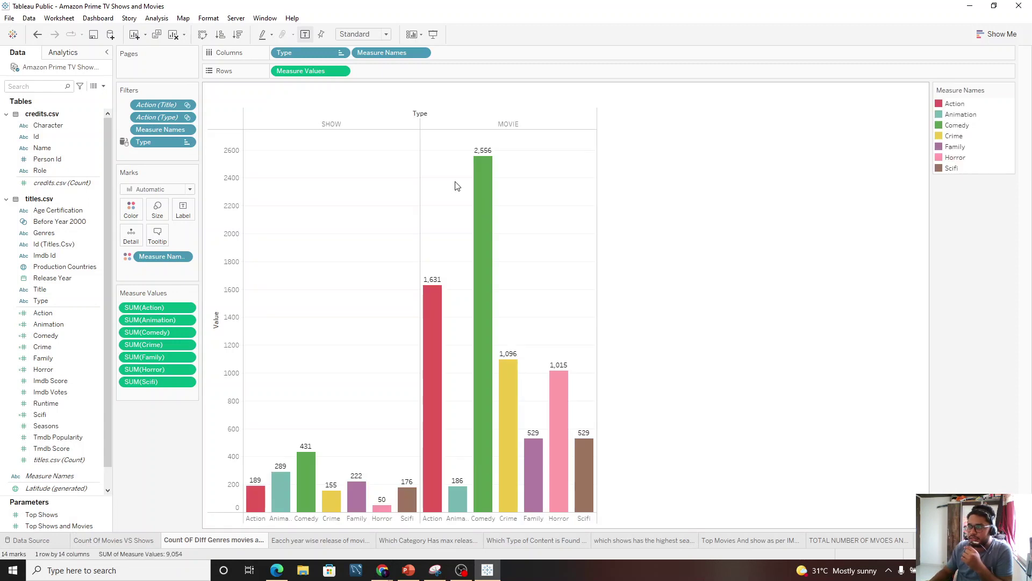
pyautogui.hotkey('ctrl', 'Tab')
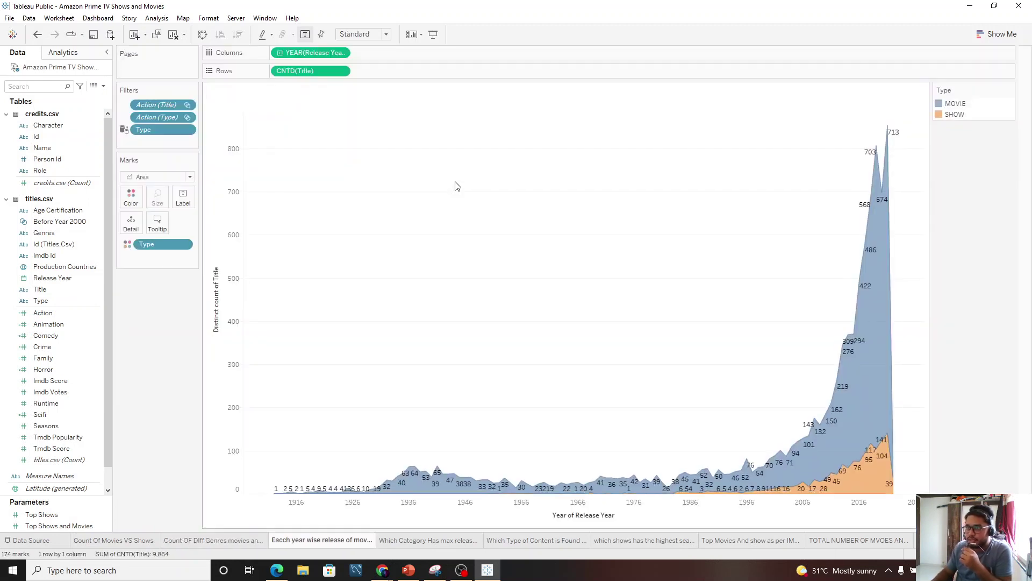
pyautogui.hotkey('ctrl', 'Tab')
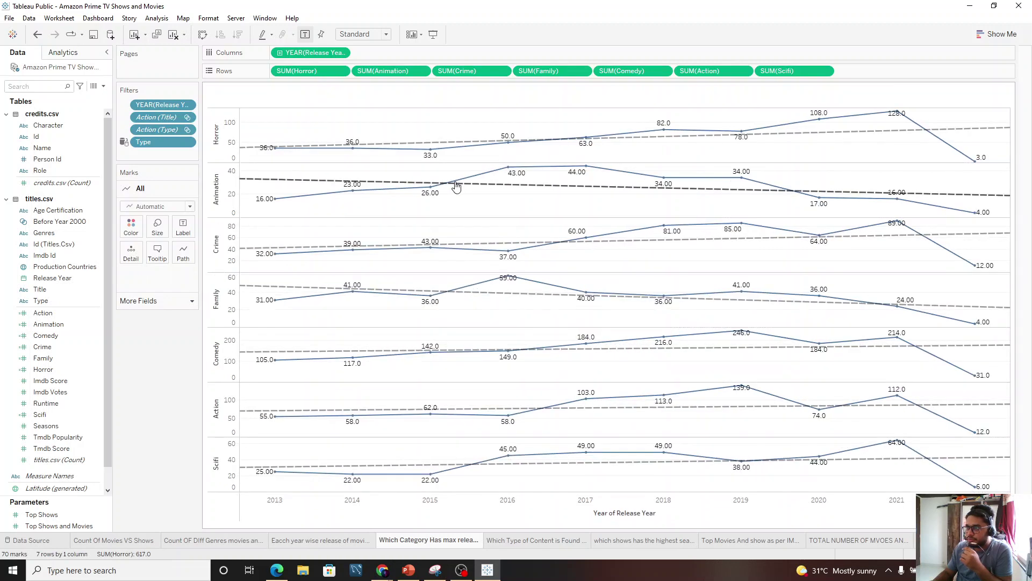
pyautogui.hotkey('ctrl', 'Tab')
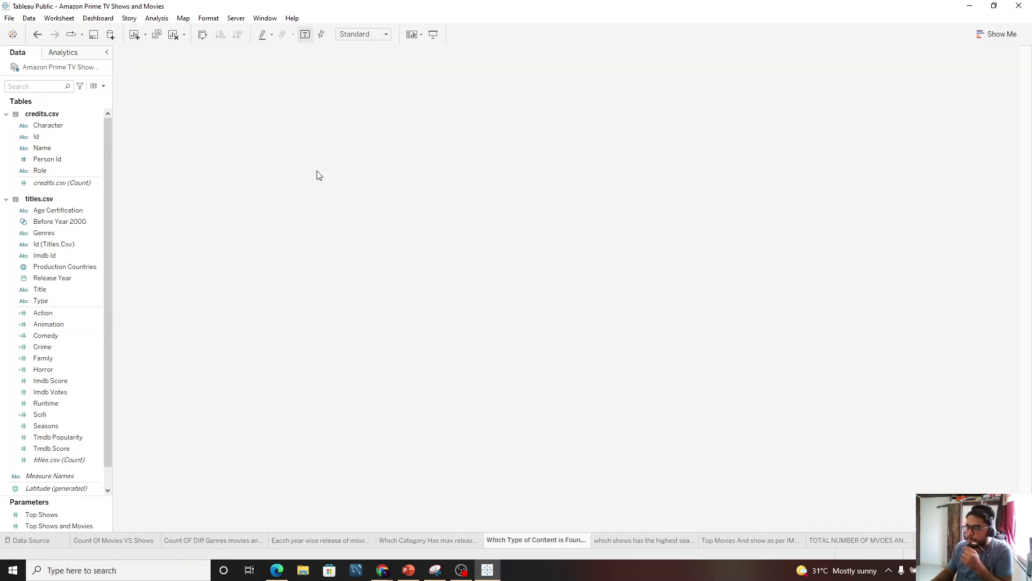
pyautogui.hotkey('ctrl', 'Tab')
pyautogui.hotkey('ctrl', 'Tab')
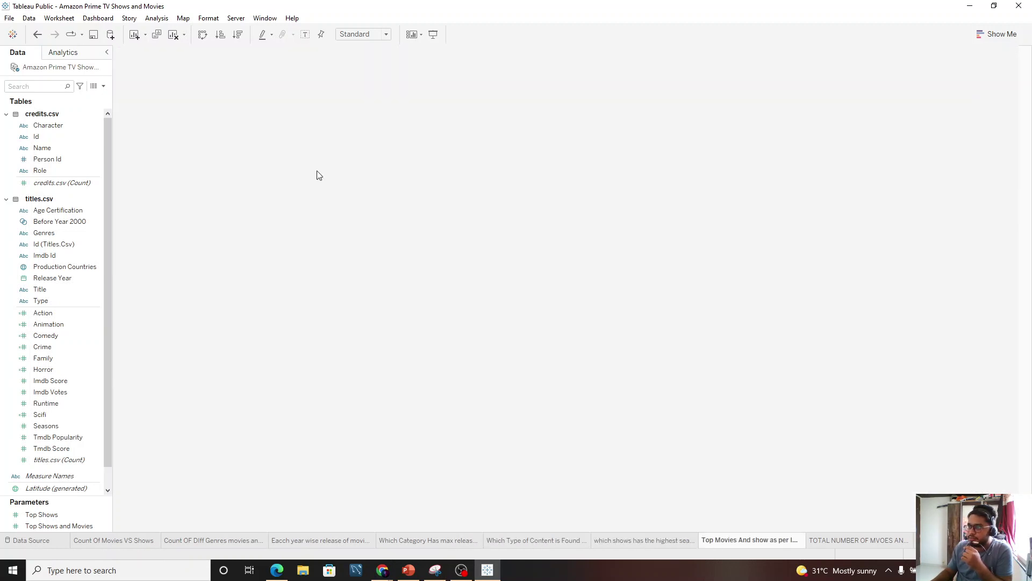
pyautogui.hotkey('ctrl', 'Tab')
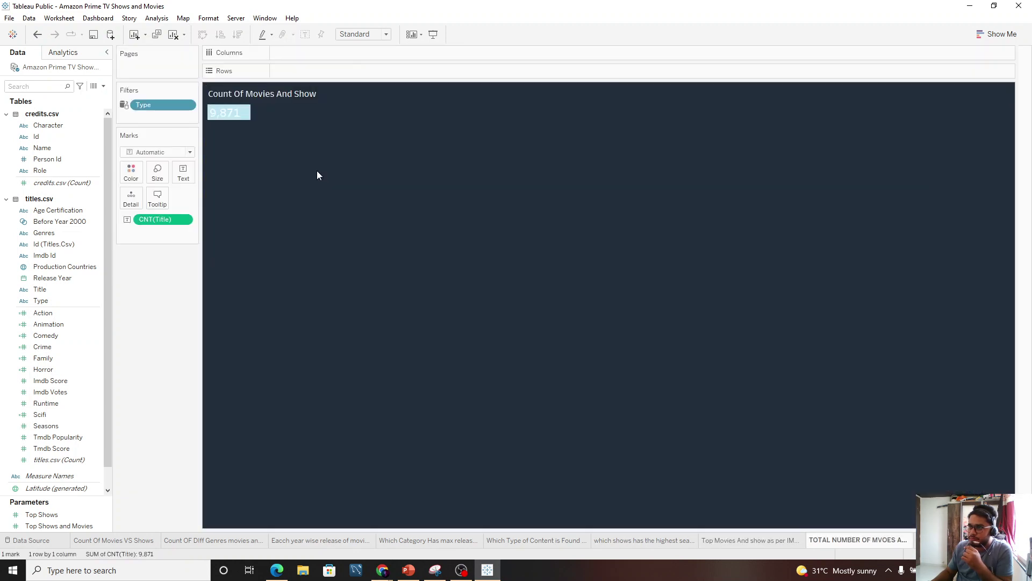
pyautogui.hotkey('ctrl', 'Tab')
pyautogui.hotkey('ctrl', 'Tab')
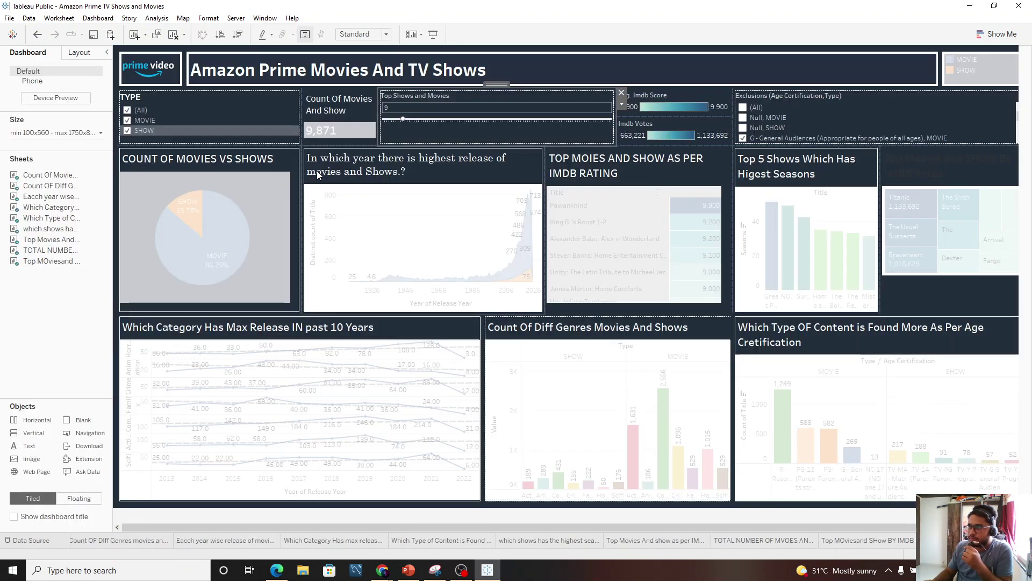
# Step: Open the Amazon Prime Movies AND Shows Story and go through its story points on content type, genres, yearly releases and seasons
pyautogui.hotkey('ctrl', 'Tab')
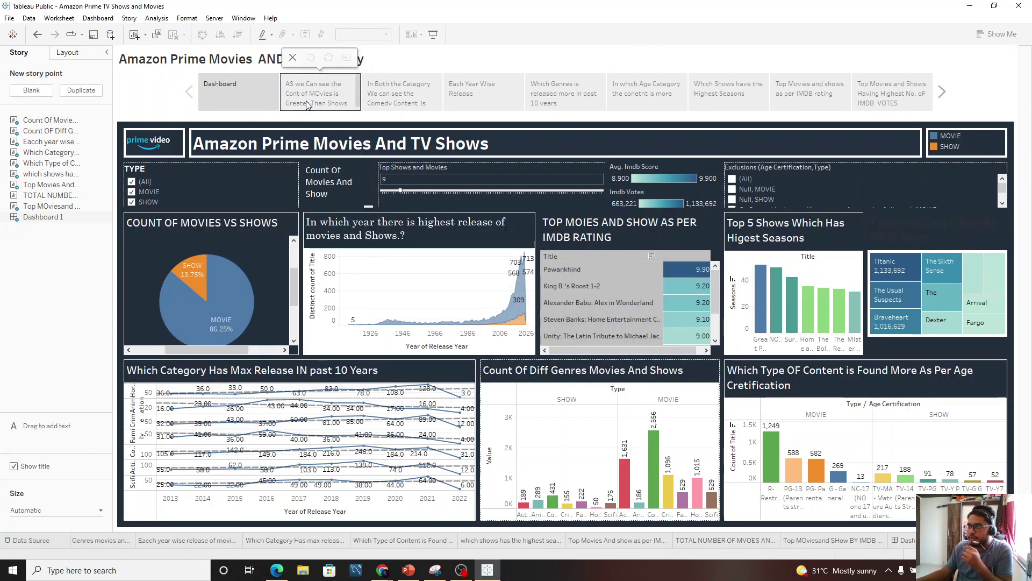
pyautogui.click(302, 106)
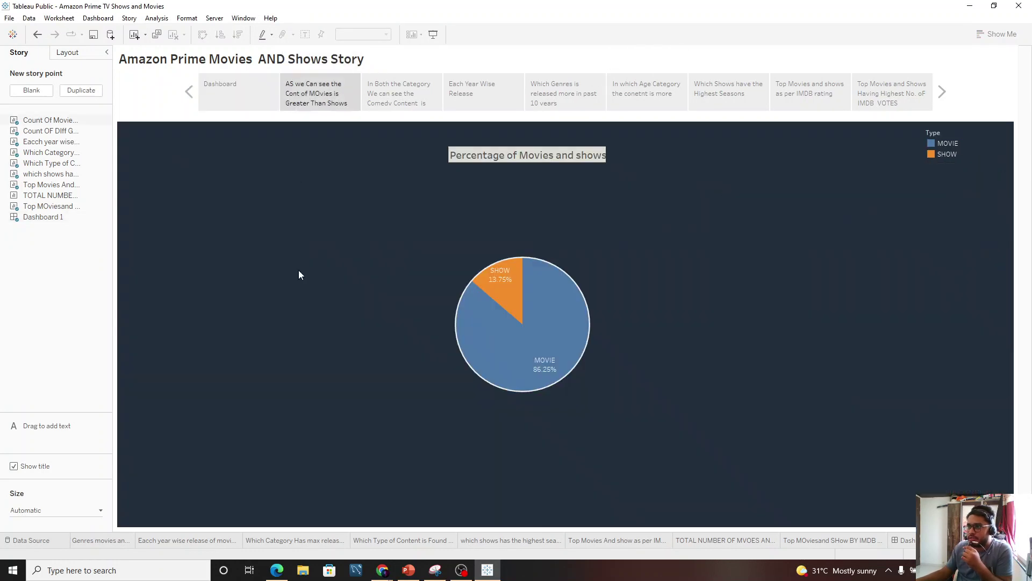
pyautogui.click(400, 98)
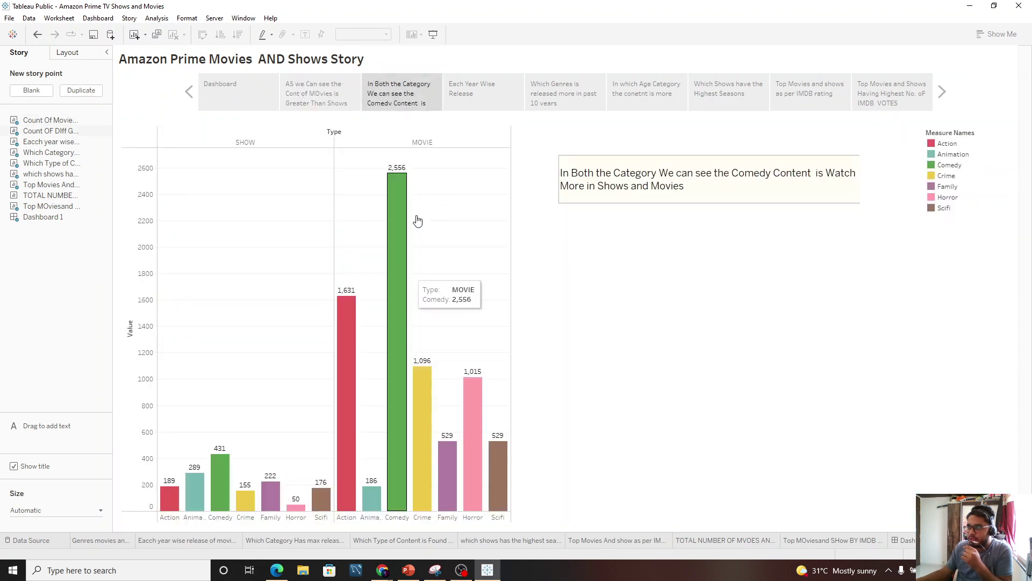
pyautogui.click(482, 101)
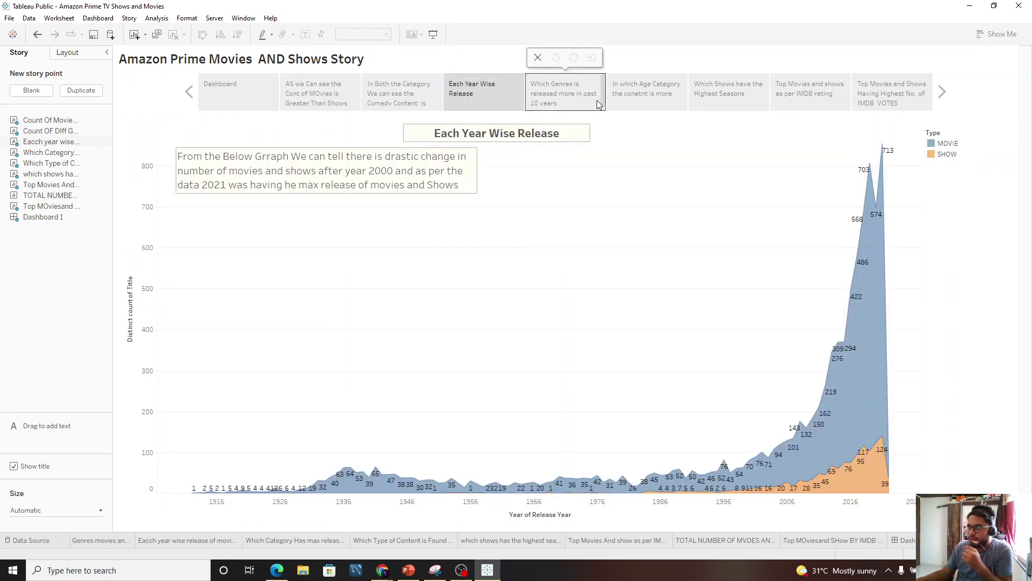
pyautogui.click(659, 98)
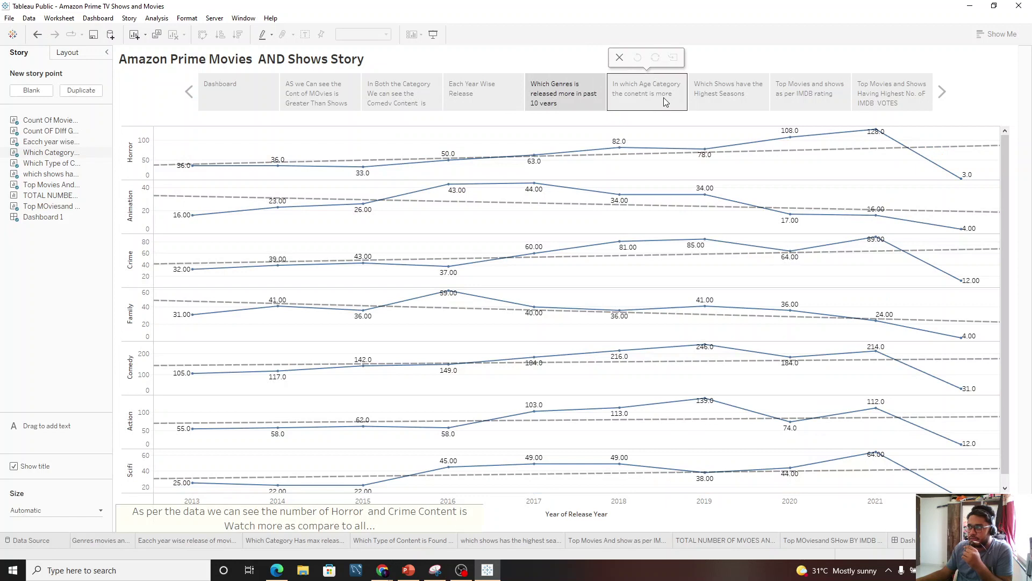
pyautogui.click(744, 106)
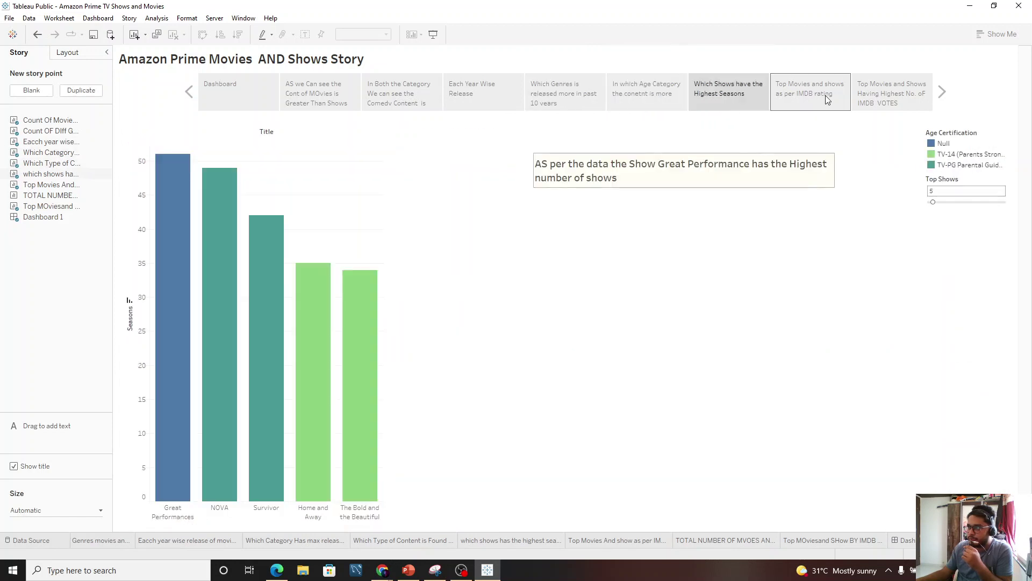
pyautogui.click(941, 96)
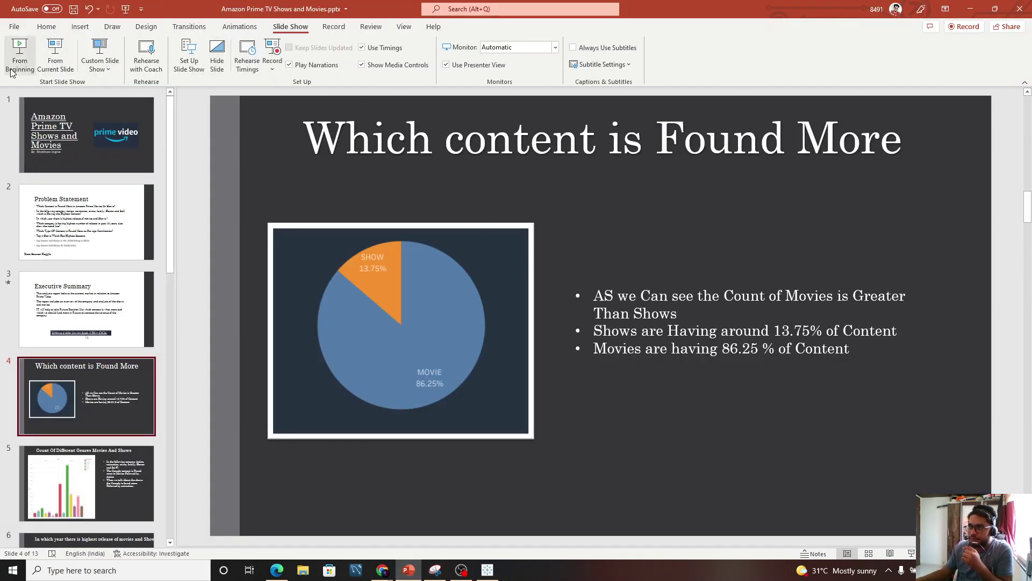
# Step: Switch to the PowerPoint presentation, start the slide show from the "Which content is Found More" slide and advance to the genre count slide
pyautogui.click(55, 56)
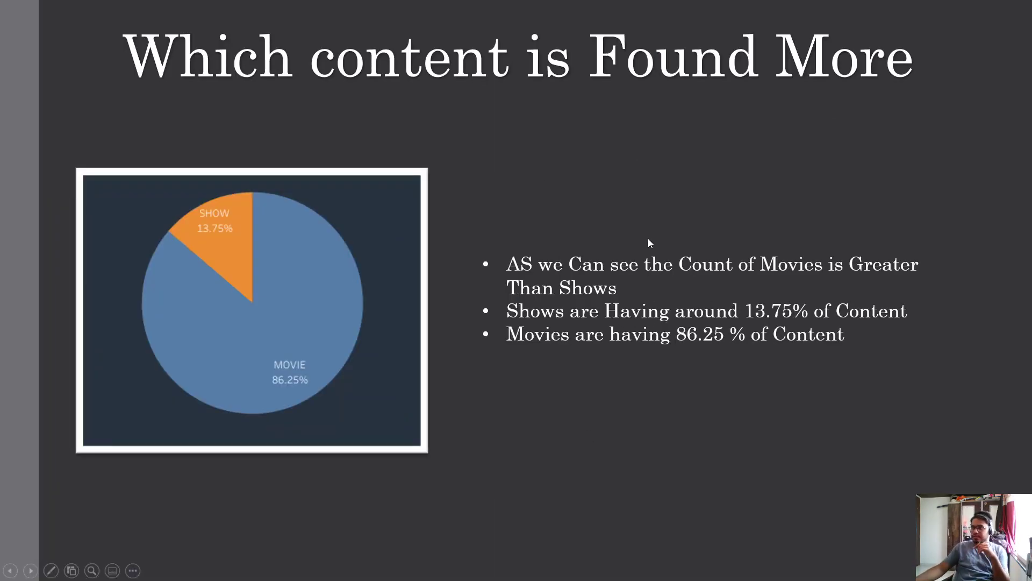
pyautogui.click(602, 284)
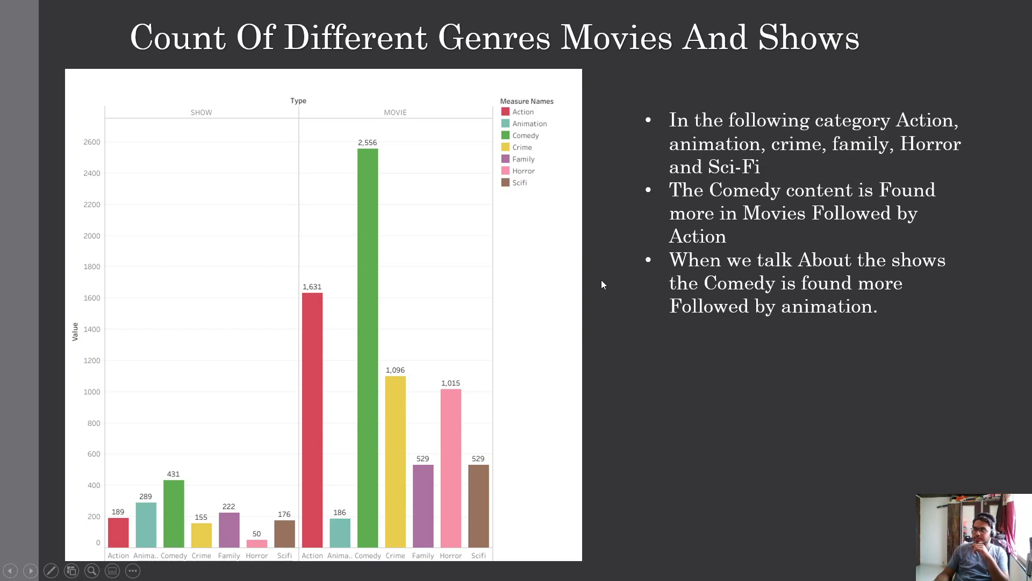